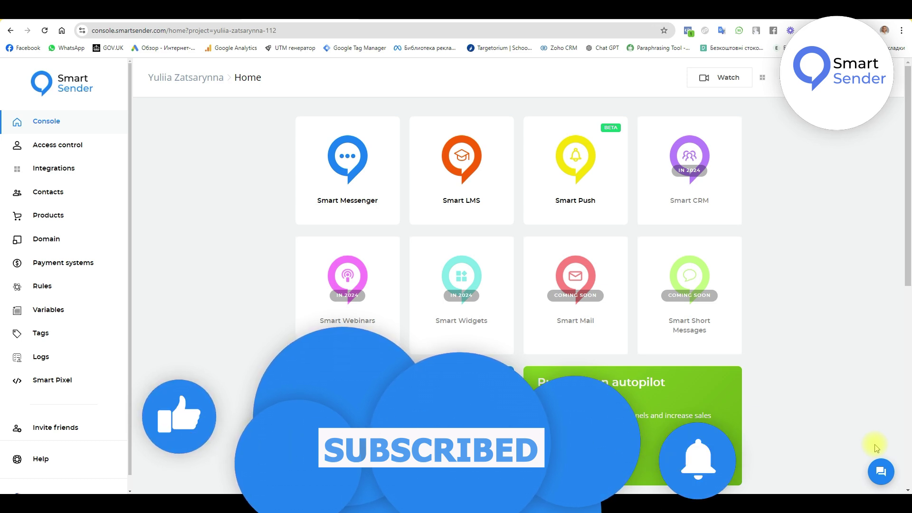
- Open the Products catalogue showing the Courses and rul pay products
click(53, 216)
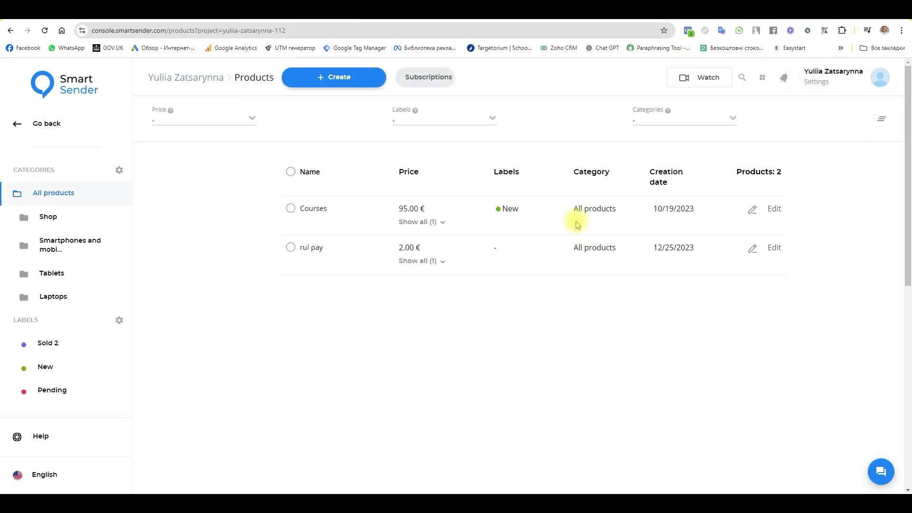
- Start a new product and name it 'product sale'
click(327, 77)
click(326, 137)
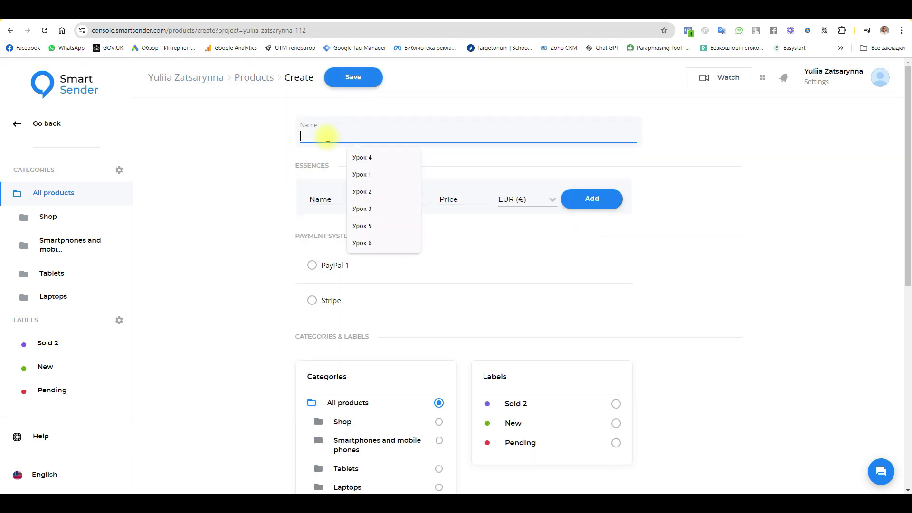
text(Product sale)
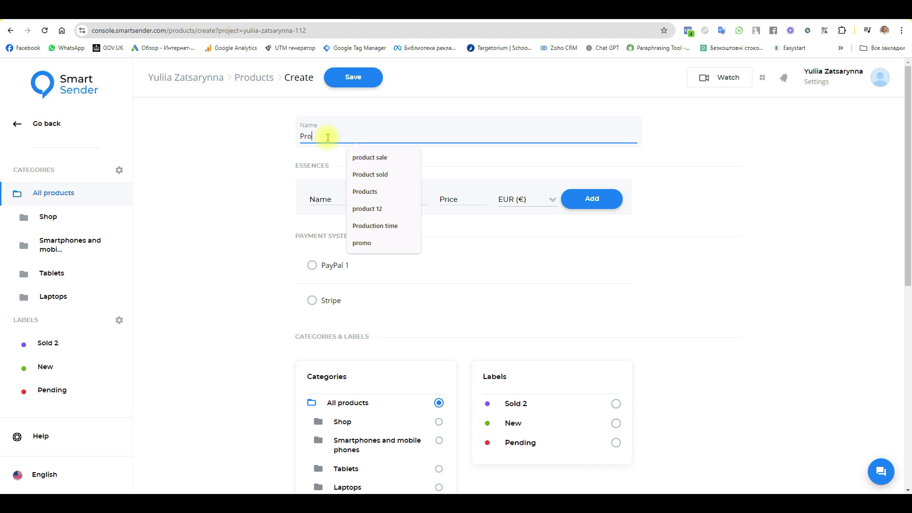
click(380, 157)
- Add essence 'product 1' priced at 1 USD and save the product
click(334, 204)
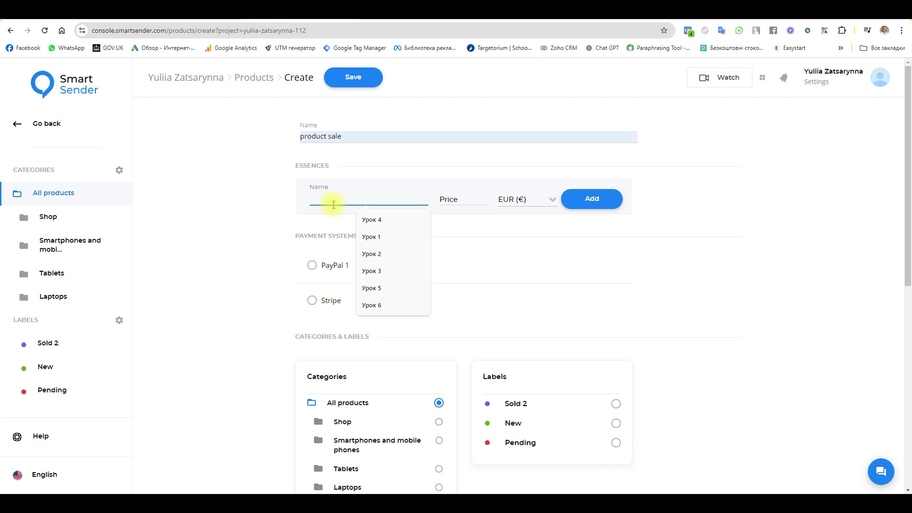
text(product)
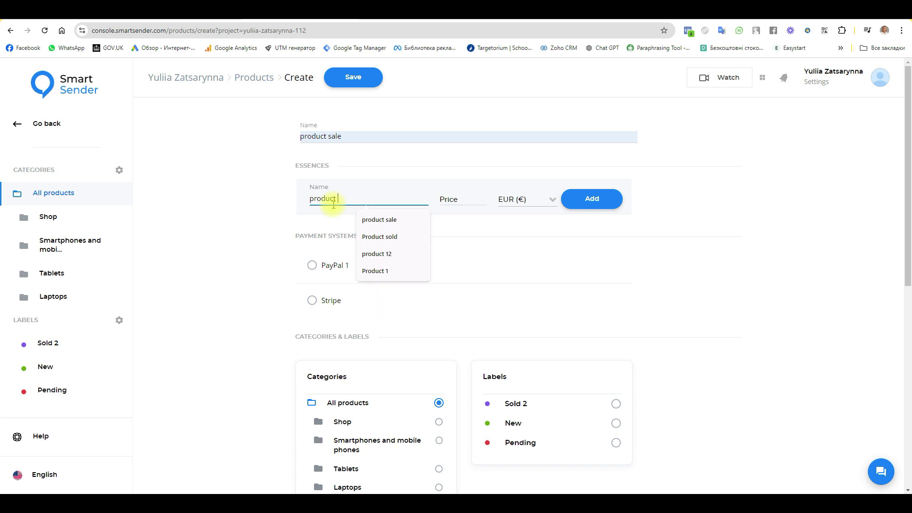
text( 1)
click(451, 197)
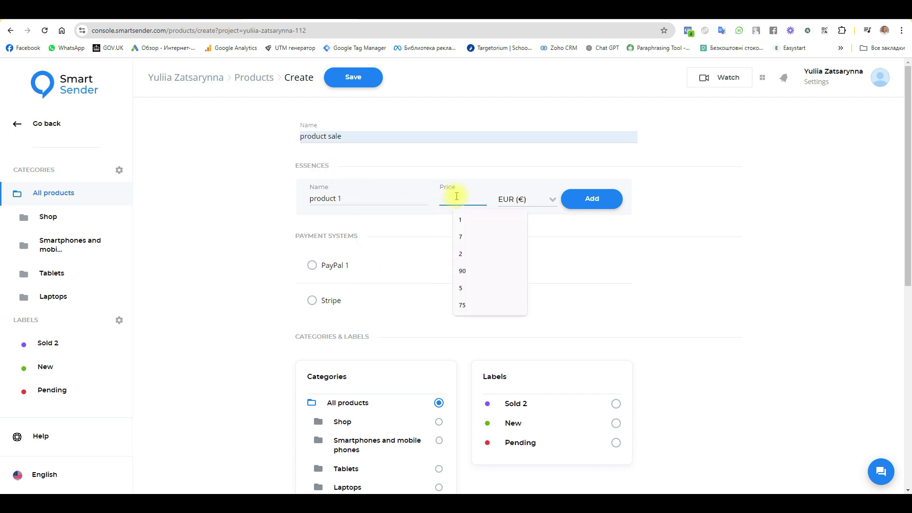
text(1)
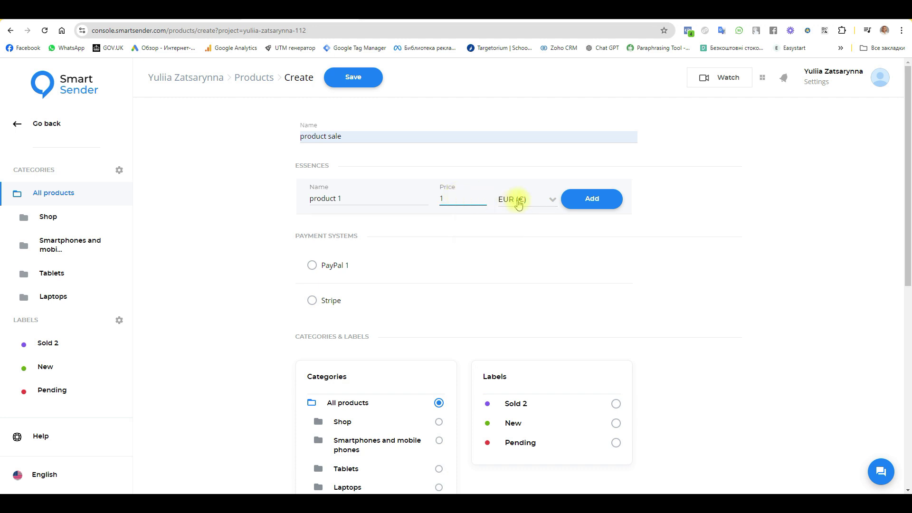
click(517, 199)
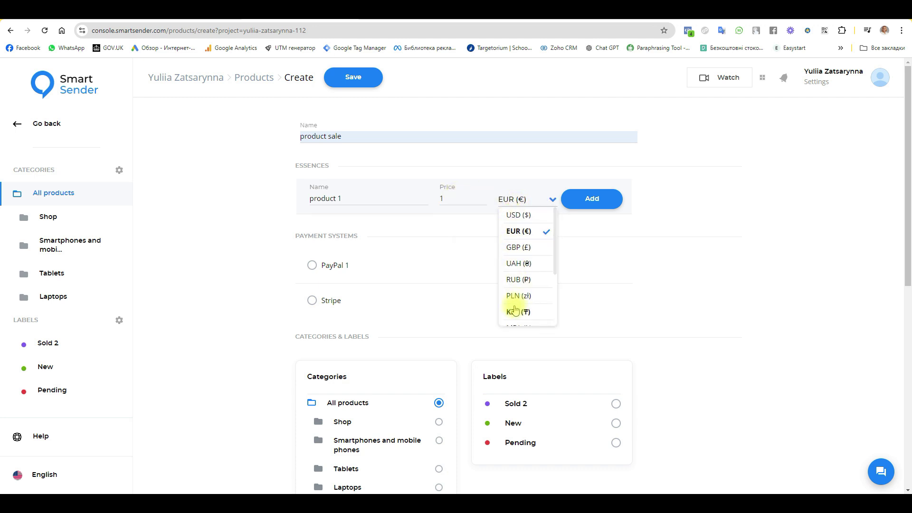
click(518, 215)
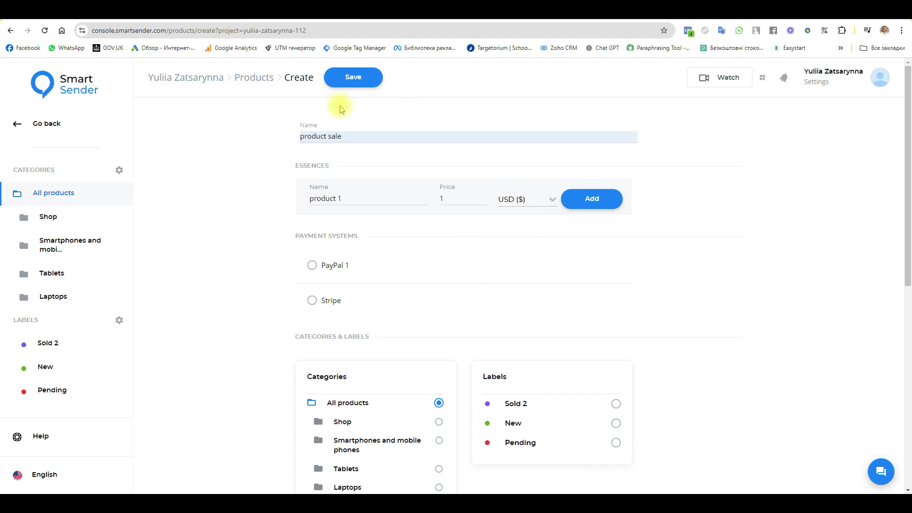
click(597, 200)
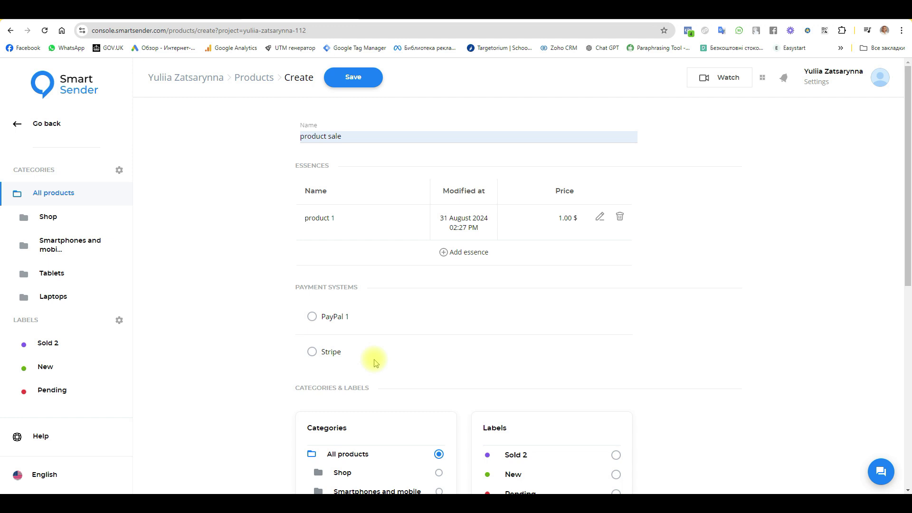
click(363, 78)
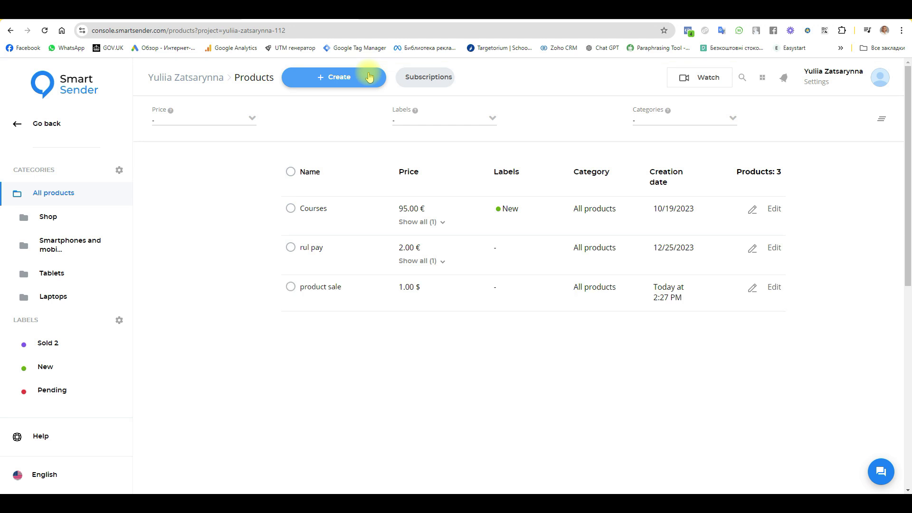
- From the console, create a funnel named '12356' and open its editor
click(17, 121)
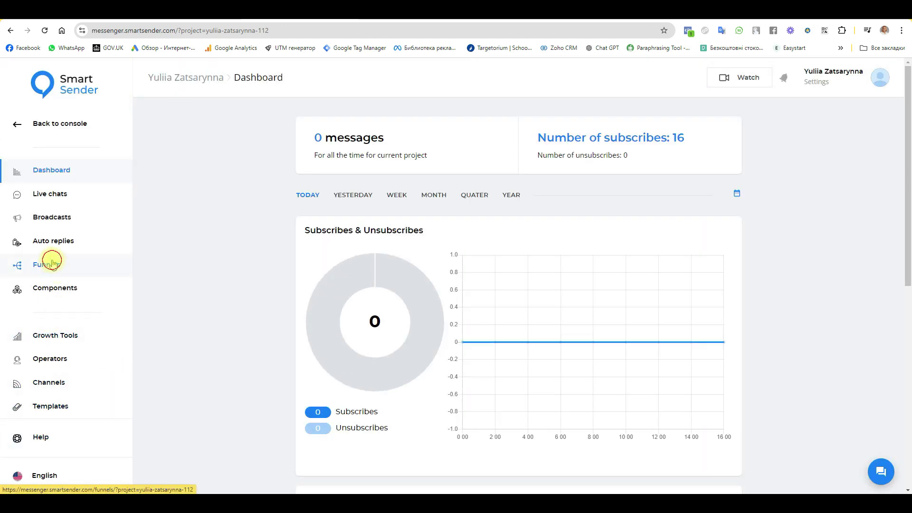
click(335, 76)
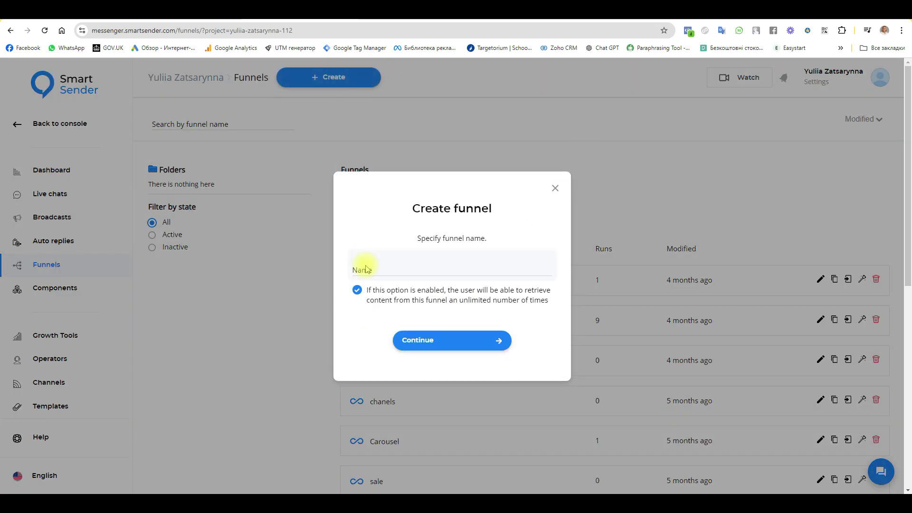
click(368, 268)
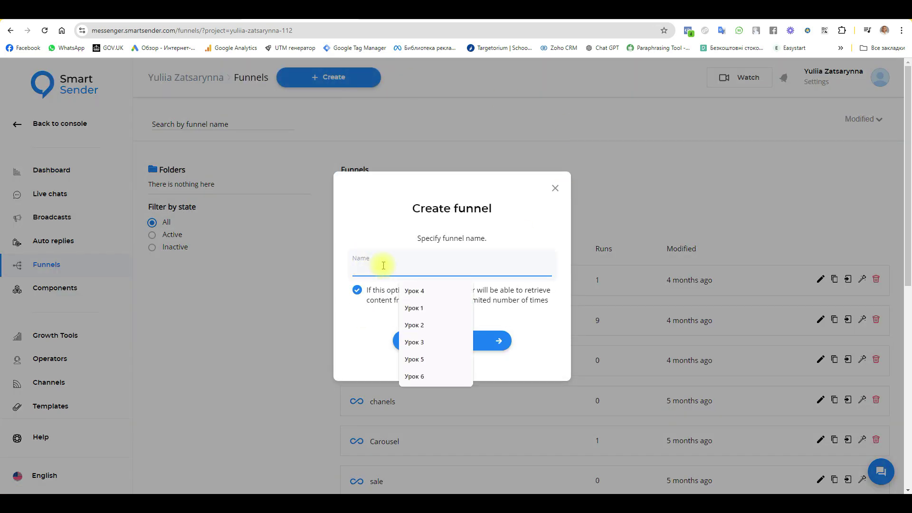
text(12356)
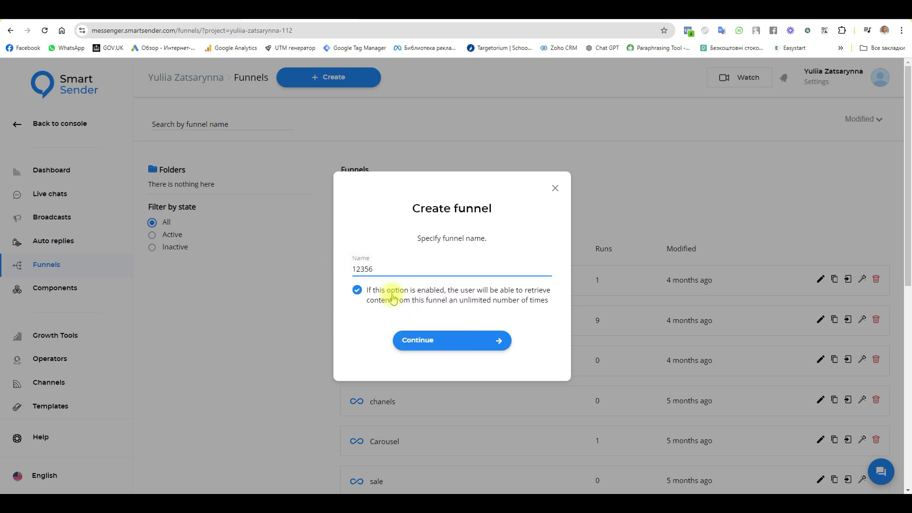
click(418, 341)
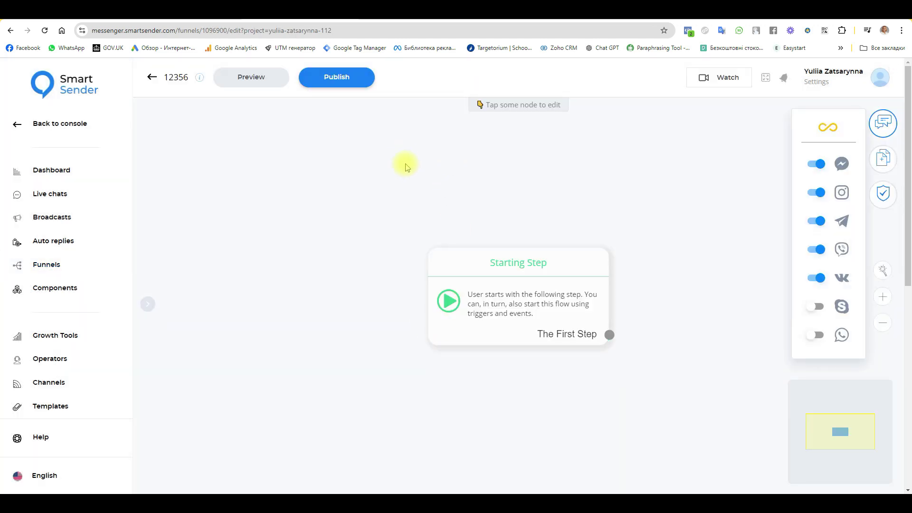
- Add a Send Message step to the right of Starting Step and connect them
drag(542, 274, 324, 260)
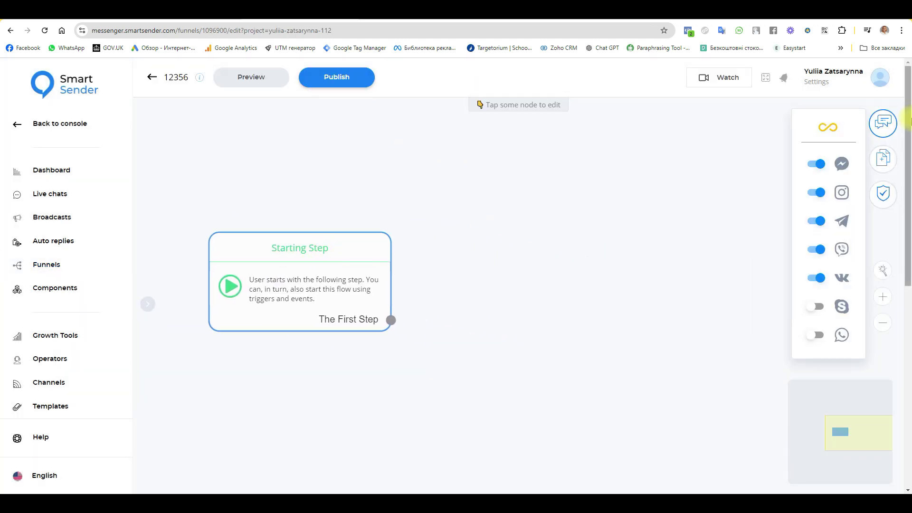
click(880, 158)
click(711, 183)
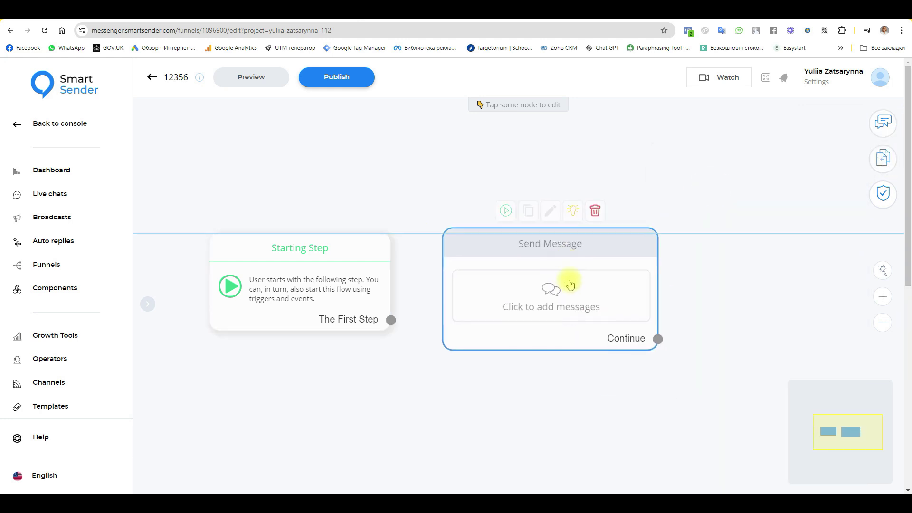
click(560, 275)
drag(390, 319, 456, 253)
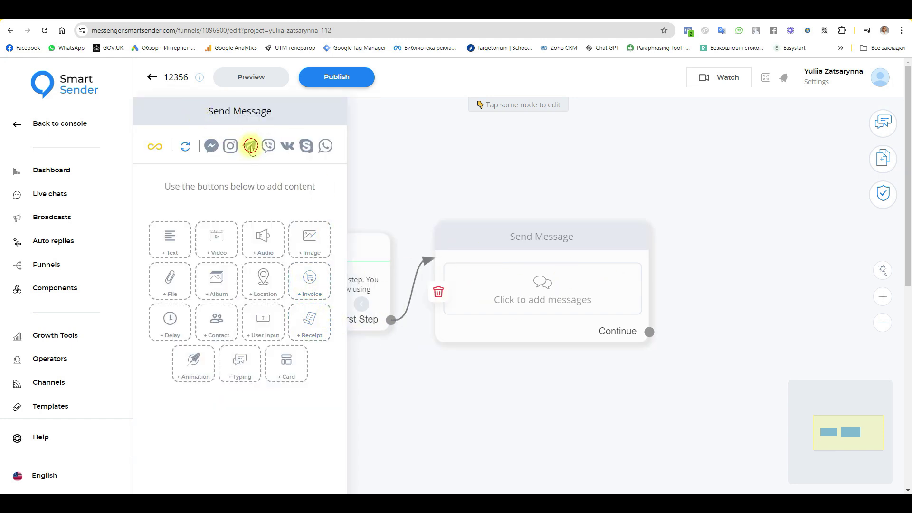
- Add a Telegram Build-in Invoice block to the message and open its settings
click(251, 147)
scroll(245, 323, down, 1)
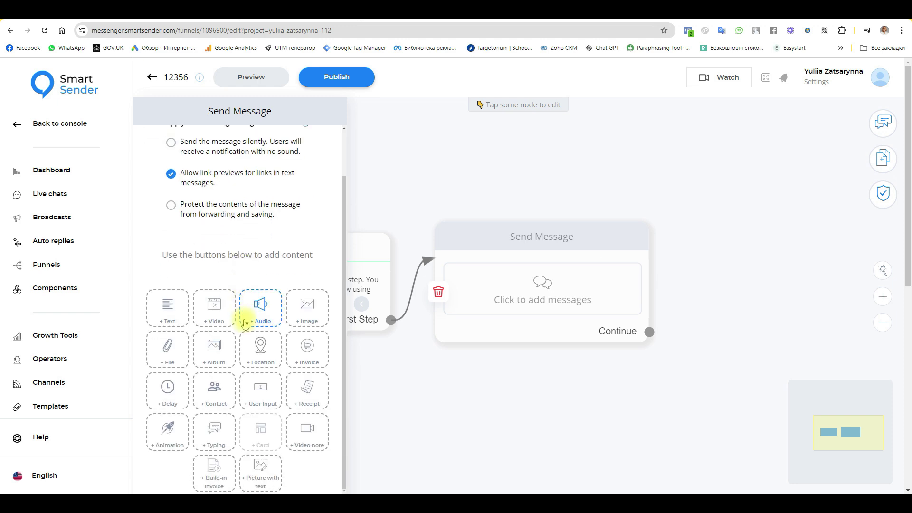
scroll(245, 323, down, 1)
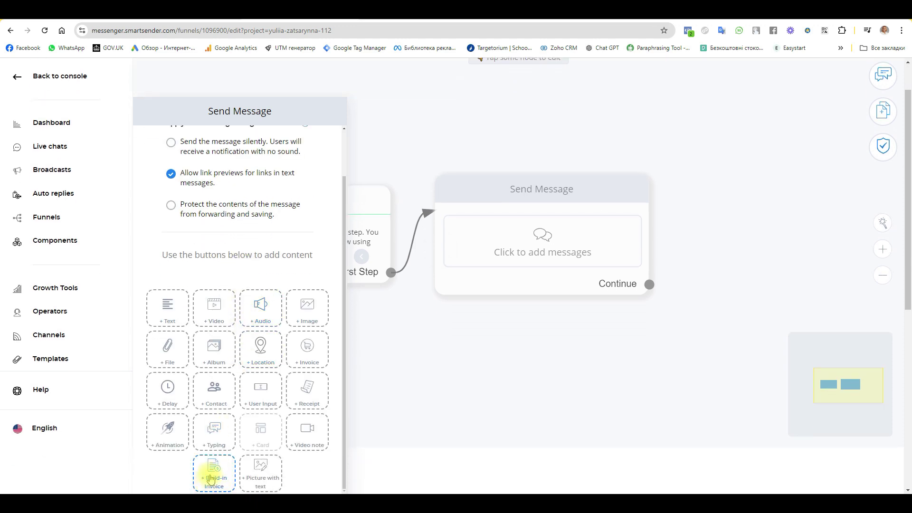
click(214, 475)
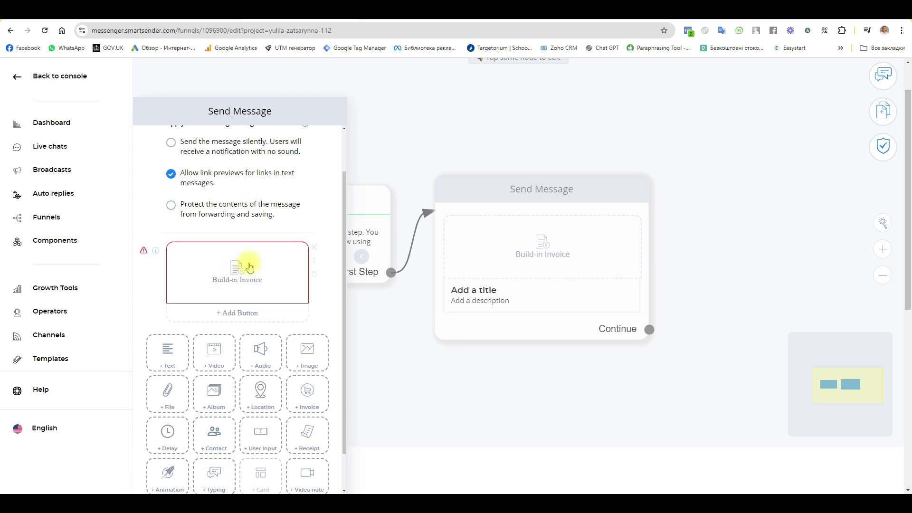
click(237, 266)
click(765, 172)
text(Product 1)
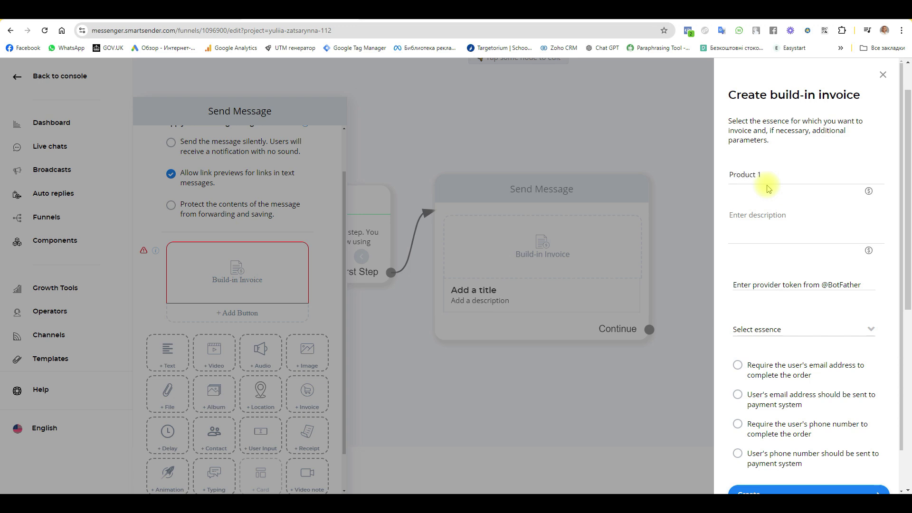
- Give the invoice a description, select essence product sale (product 1), and create it
click(757, 236)
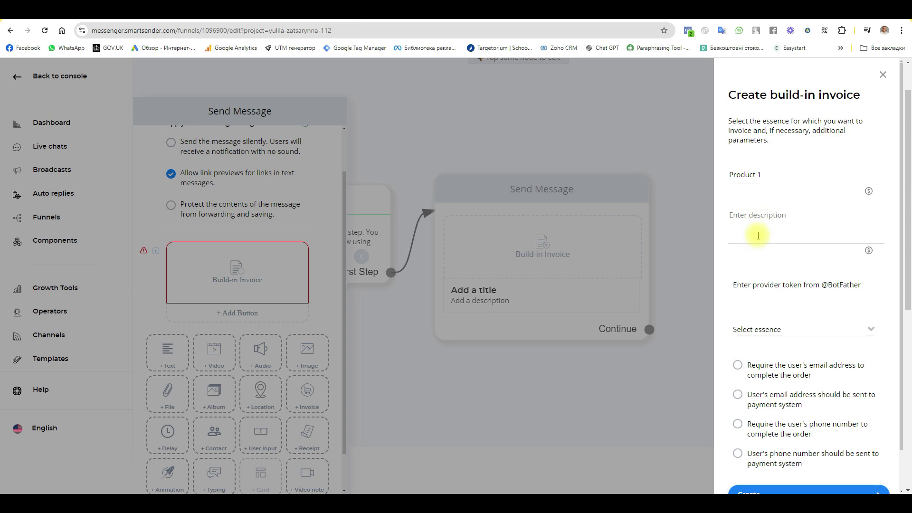
text(Description)
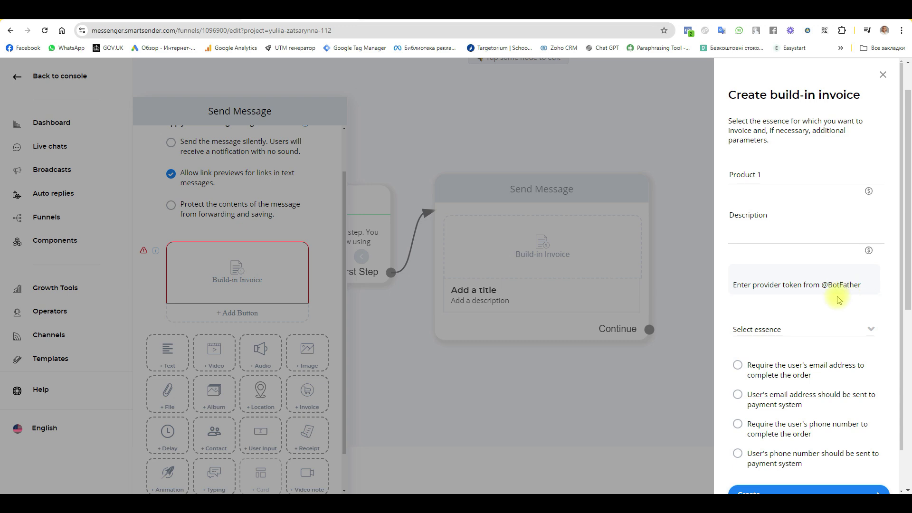
click(769, 329)
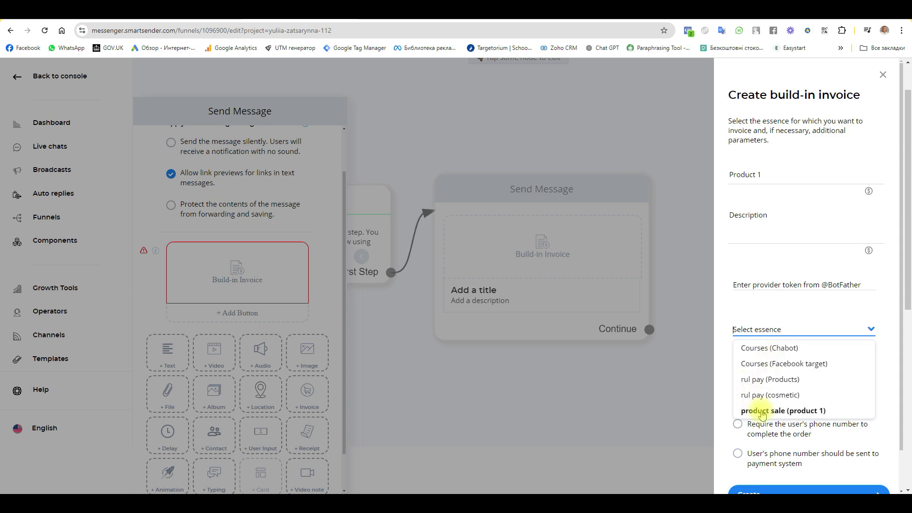
click(759, 410)
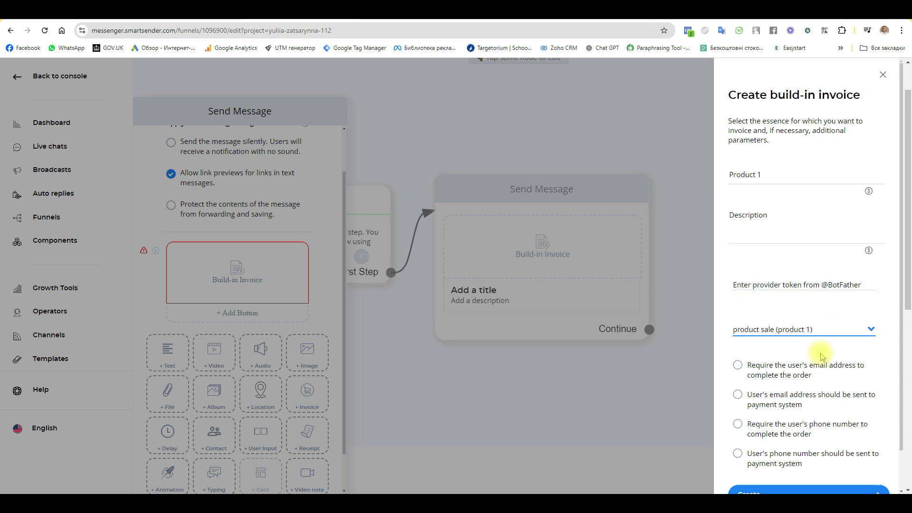
scroll(817, 361, down, 2)
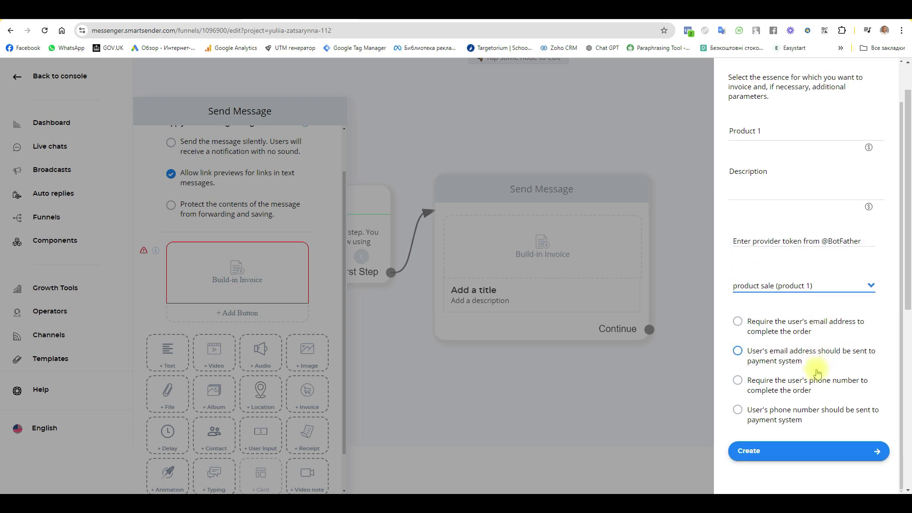
click(767, 454)
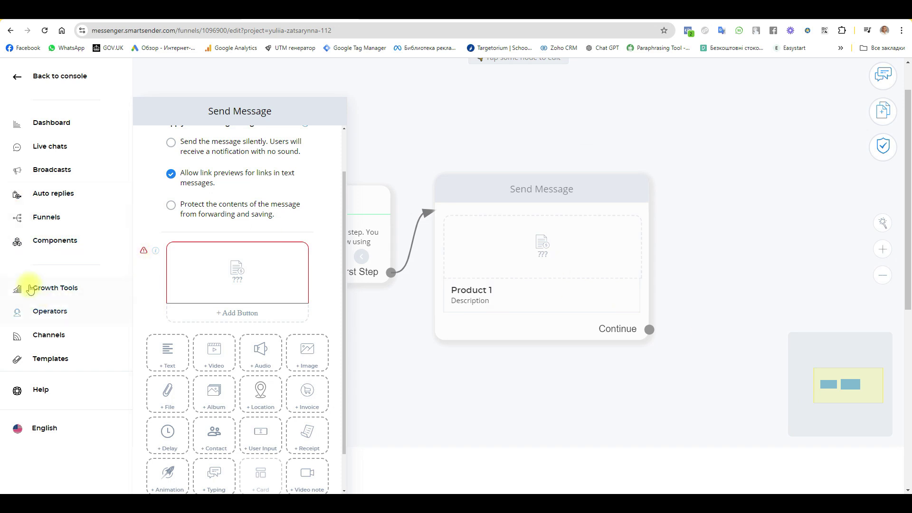
click(50, 337)
- Start a new Telegram channel and advance to the bot-creation instructions
scroll(392, 162, up, 1)
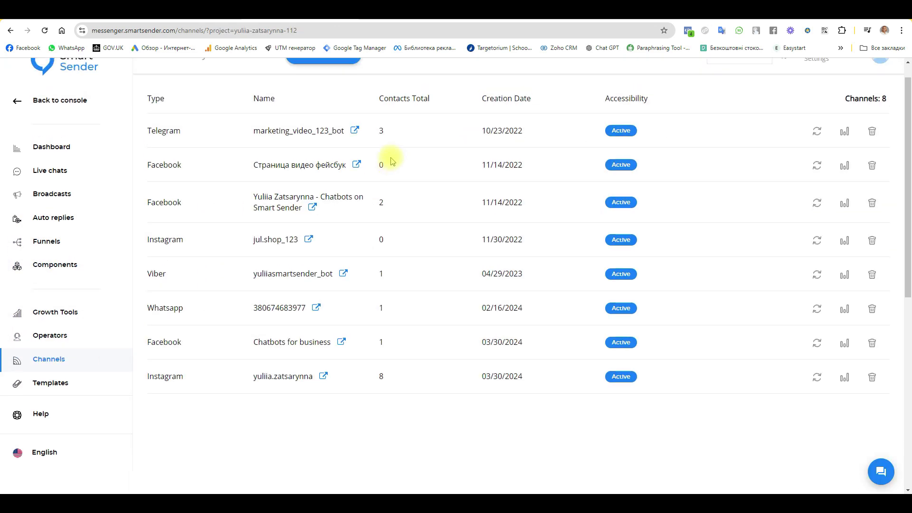
scroll(393, 161, up, 1)
click(323, 76)
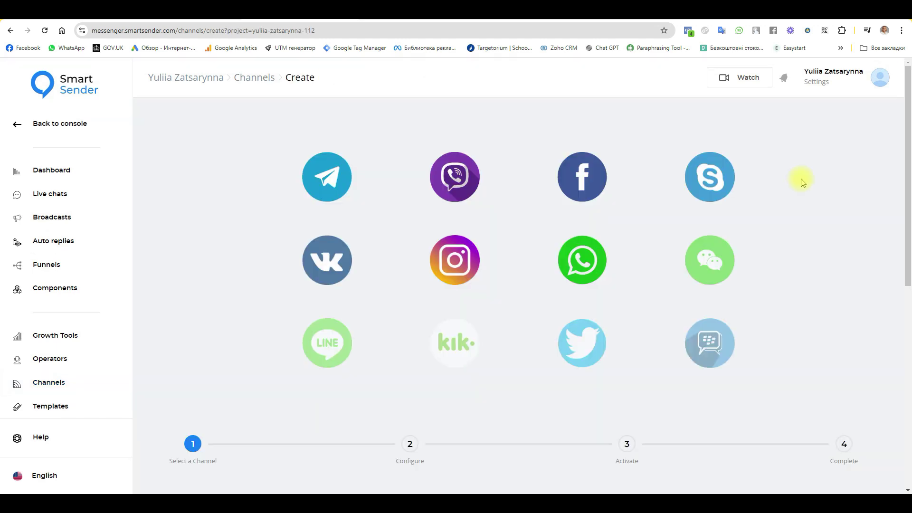
click(336, 175)
click(703, 268)
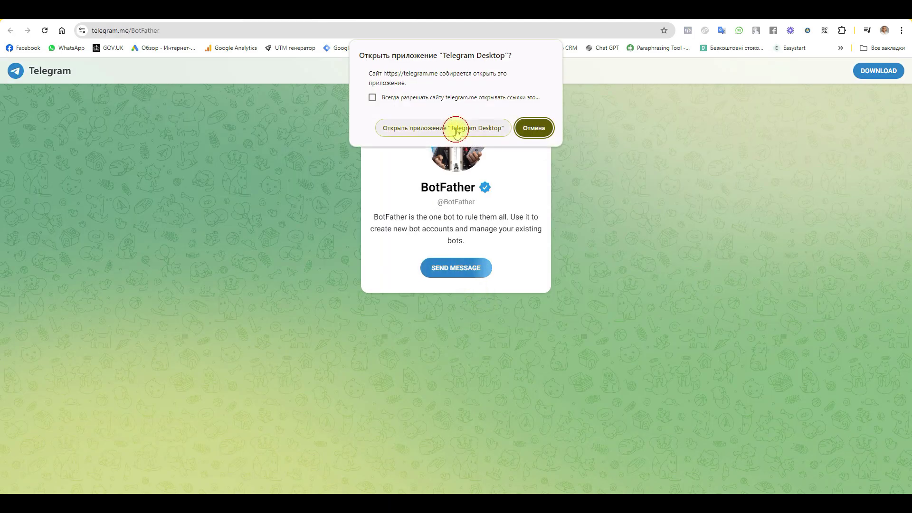
- Hand the BotFather page off to Telegram Desktop
click(456, 128)
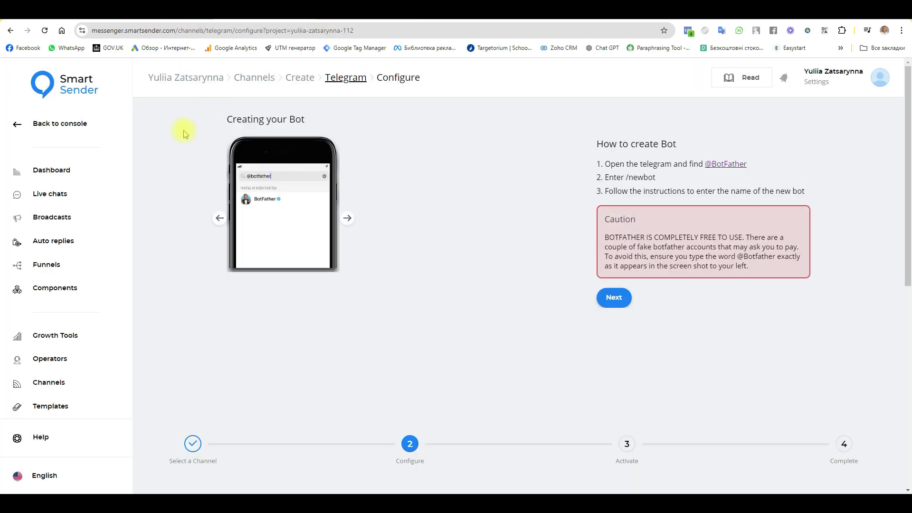
- Back on Channels, select the bot name marketing_video_123_bot and switch to Telegram Desktop
click(311, 77)
click(254, 79)
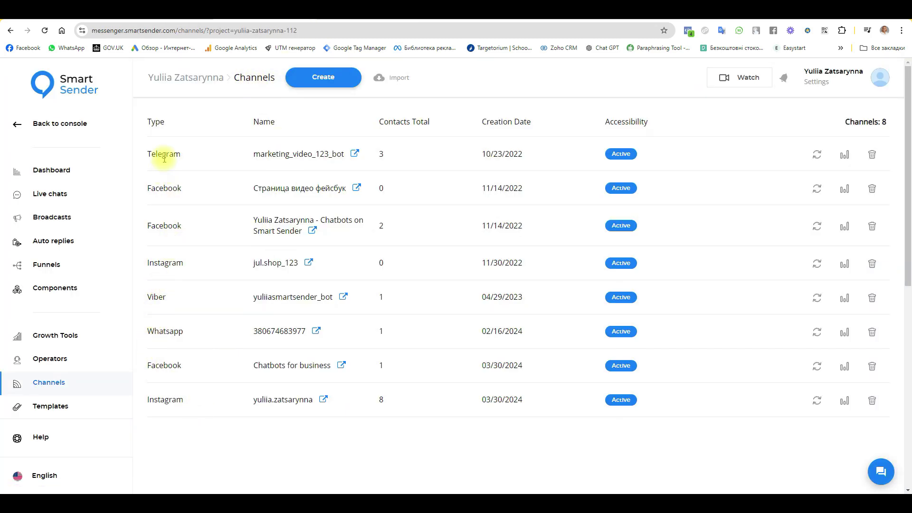
drag(252, 153, 350, 153)
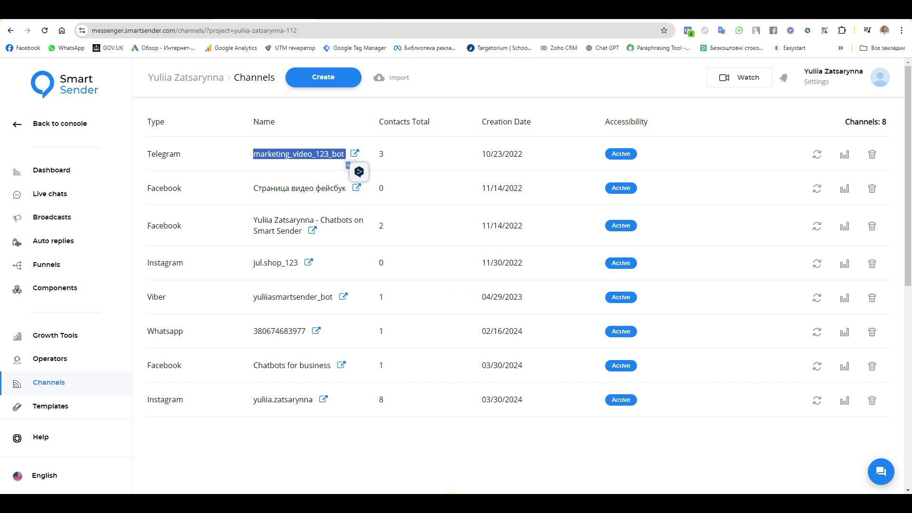
click(464, 501)
- Through BotFather's /mybots, connect Stripe Test payments for marketing_video_123_bot
click(233, 455)
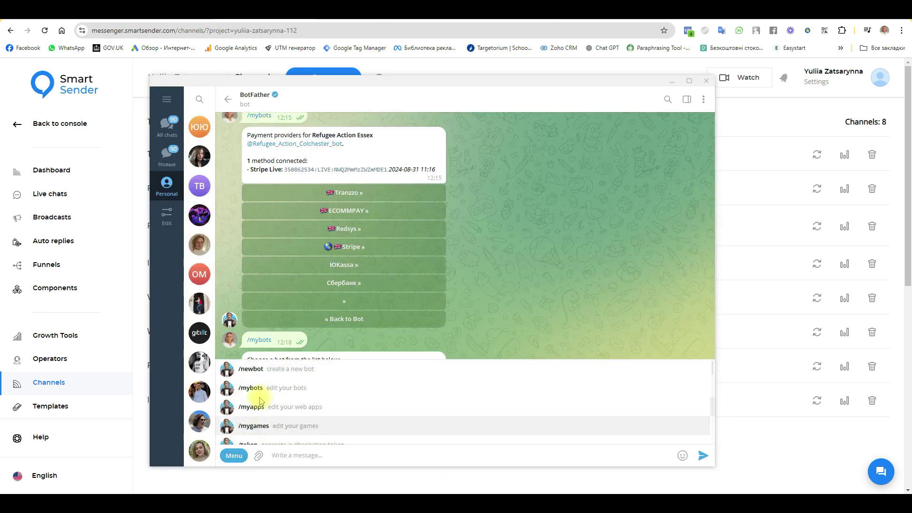
click(251, 388)
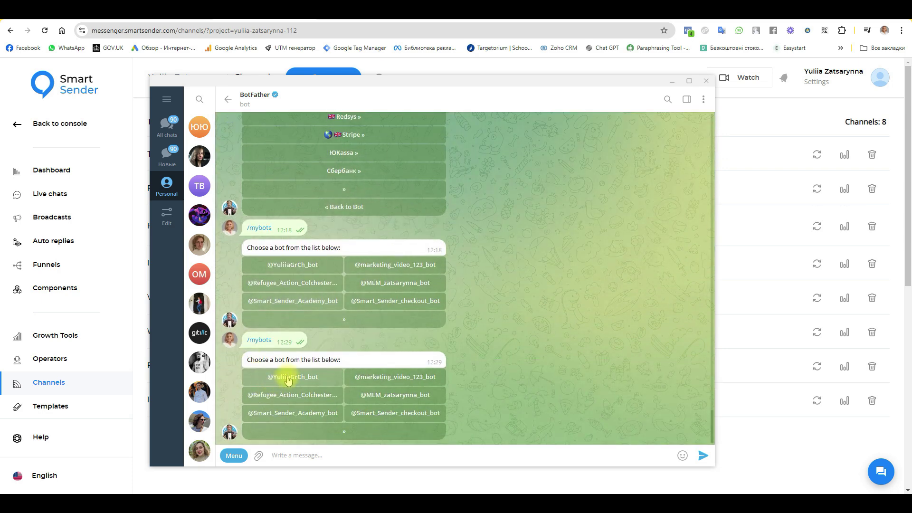
click(401, 373)
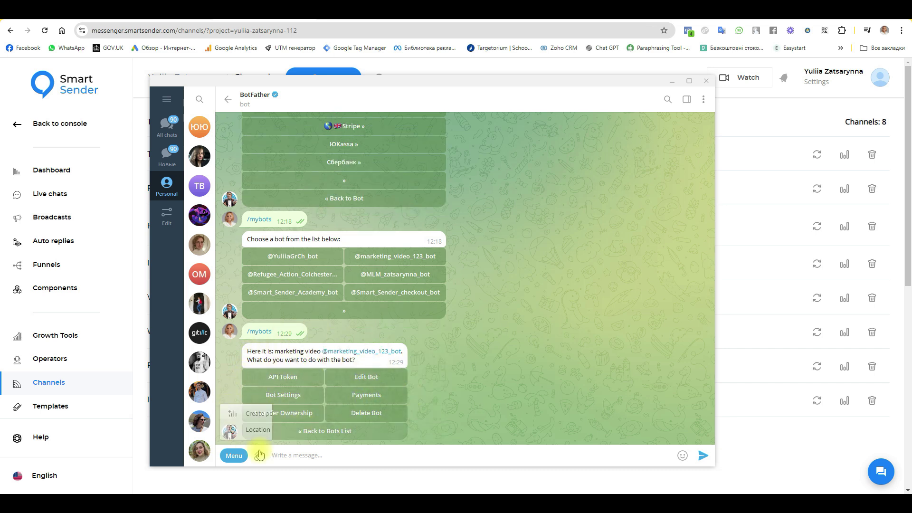
click(383, 400)
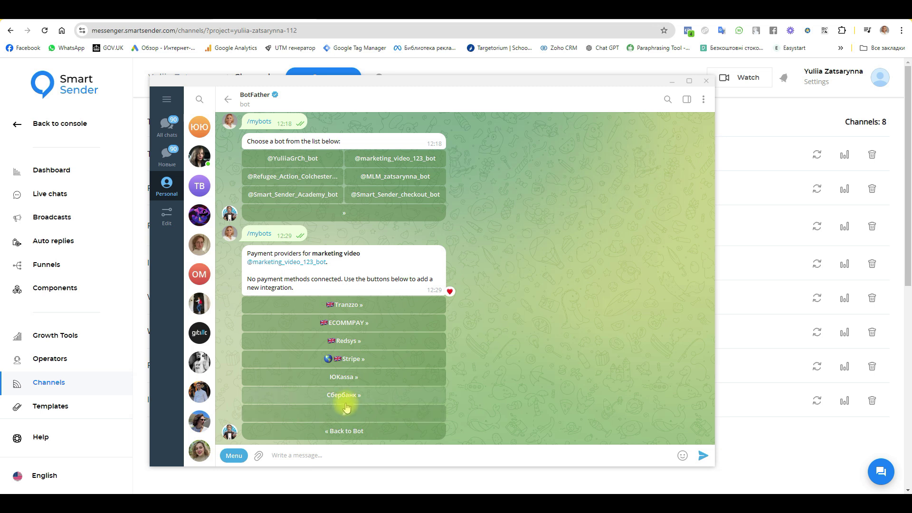
click(363, 364)
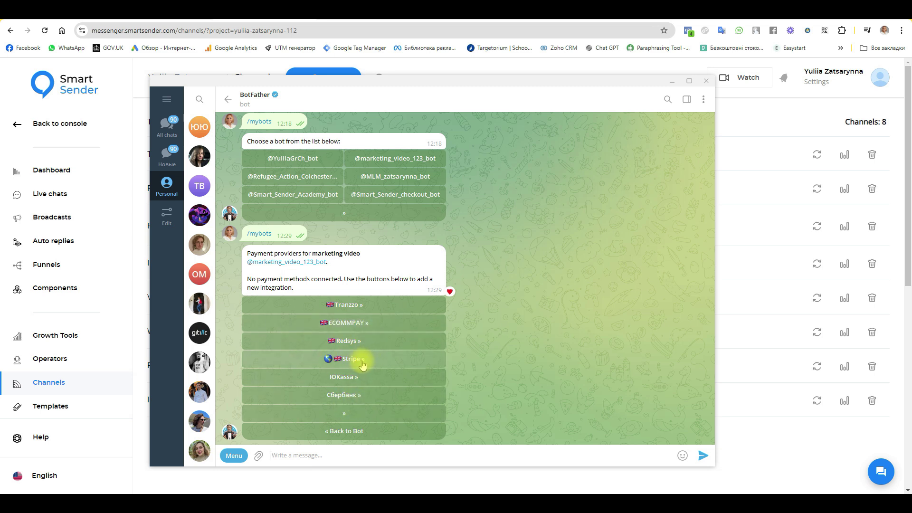
click(377, 364)
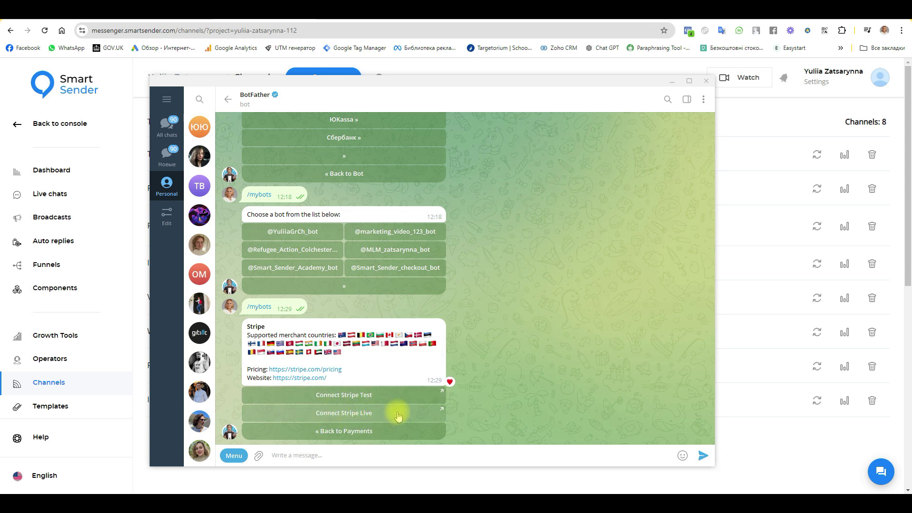
click(370, 401)
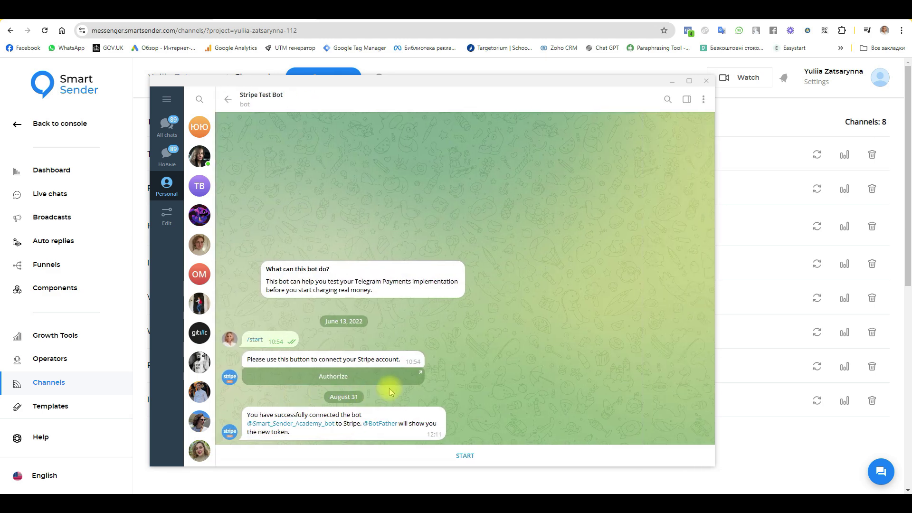
- Start the Stripe Test Bot and open its Stripe authorization link
click(455, 455)
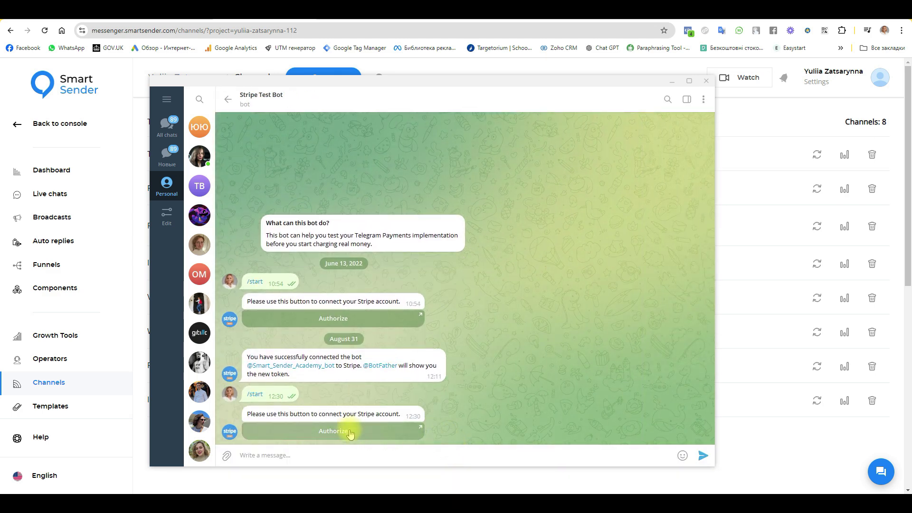
click(367, 440)
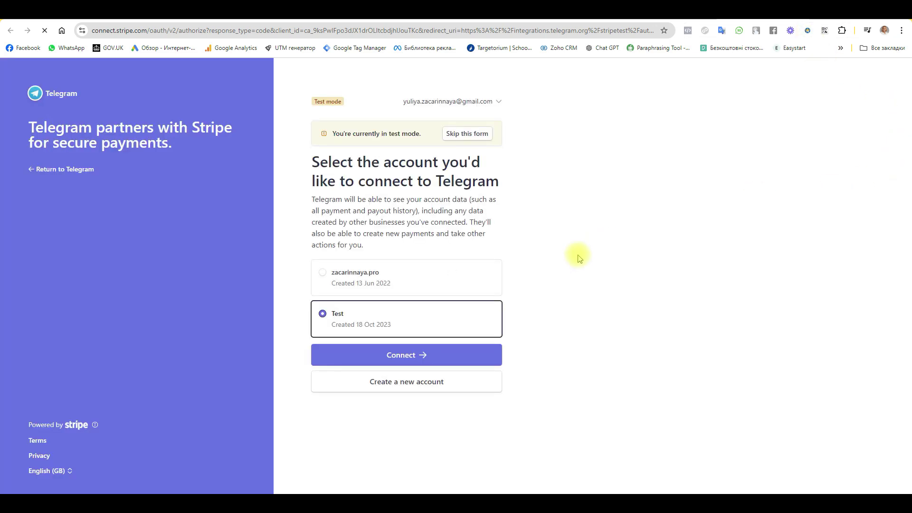
- Connect the Test Stripe account so marketing_video_123_bot is linked to Stripe
click(381, 363)
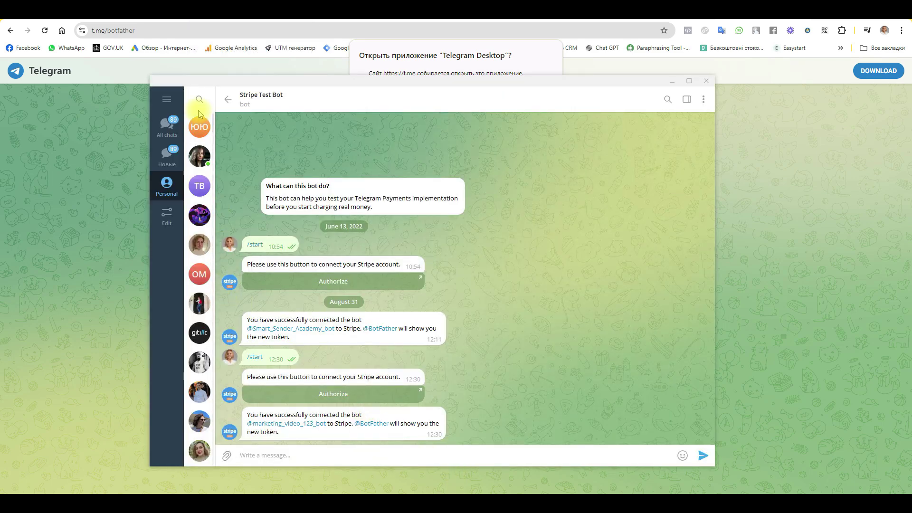
- Copy the Stripe Test provider token from BotFather for marketing_video_123_bot
click(226, 100)
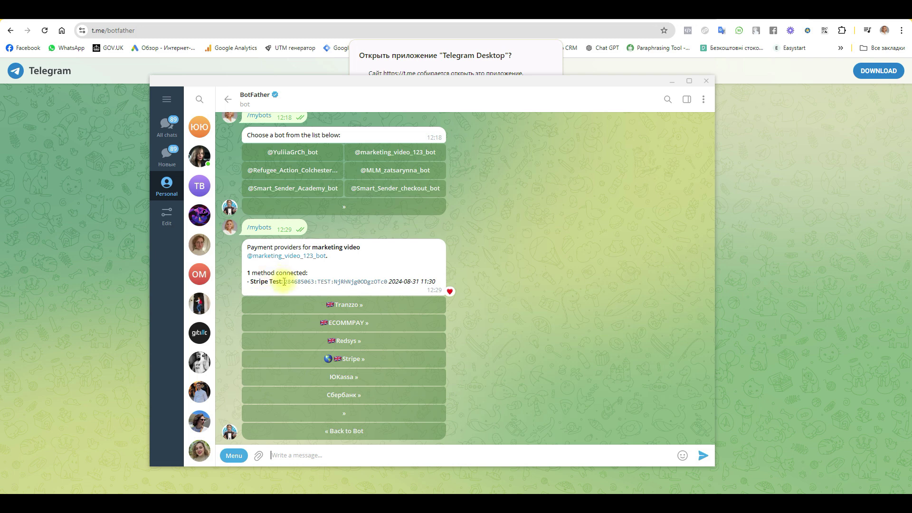
drag(283, 282, 386, 284)
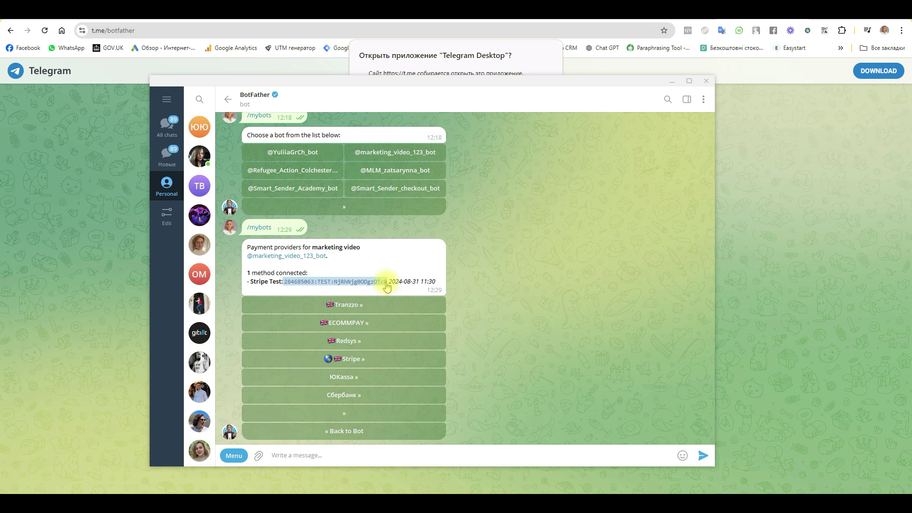
click(365, 360)
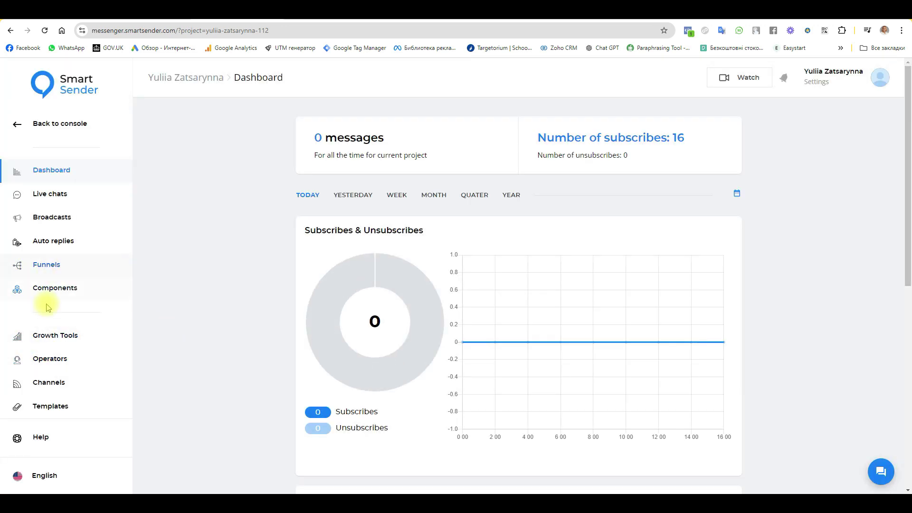
- Reopen the Product 1 invoice settings in funnel 12356's Telegram Send Message node
click(55, 266)
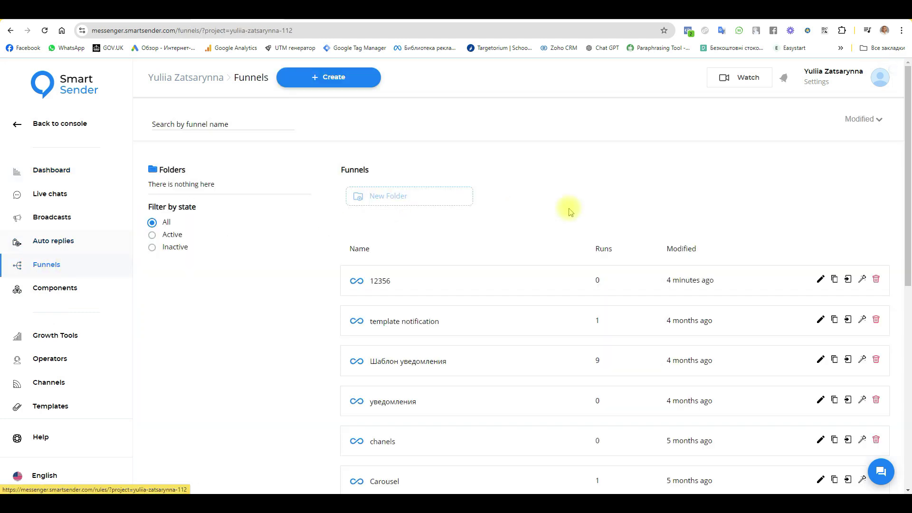
click(383, 280)
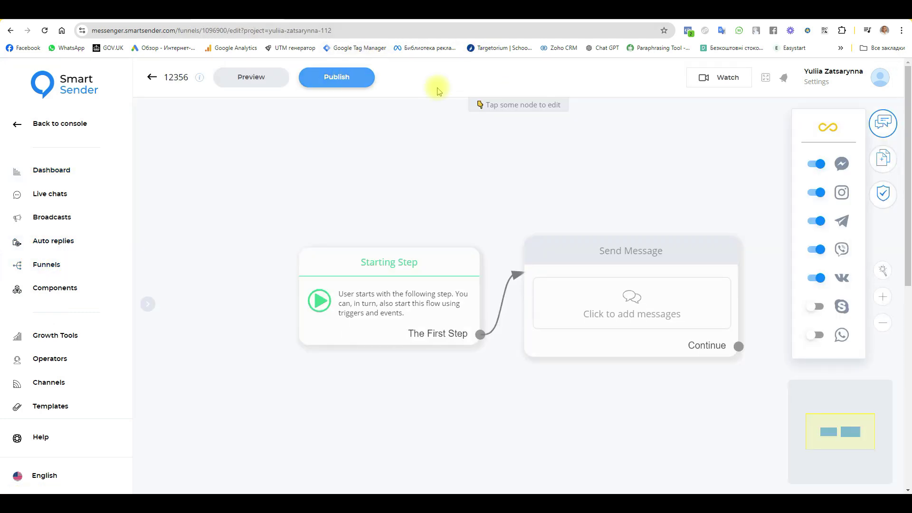
click(682, 252)
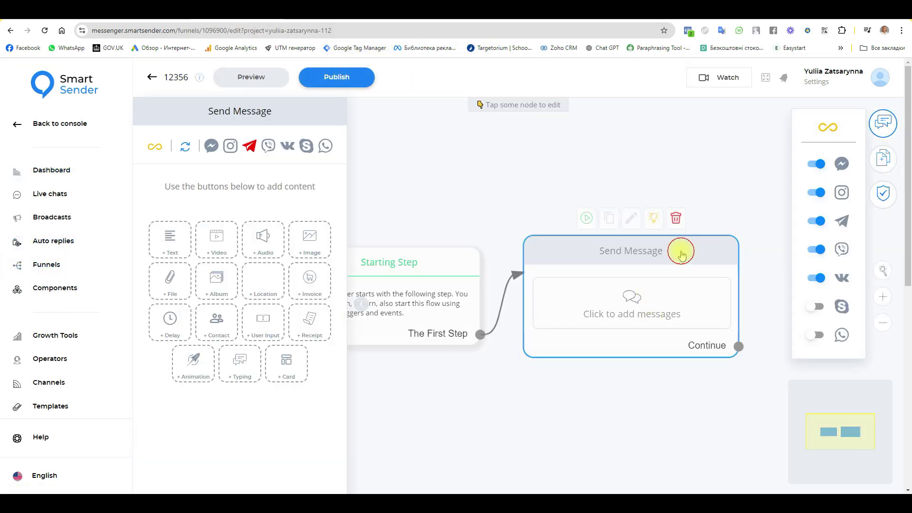
click(247, 147)
click(252, 331)
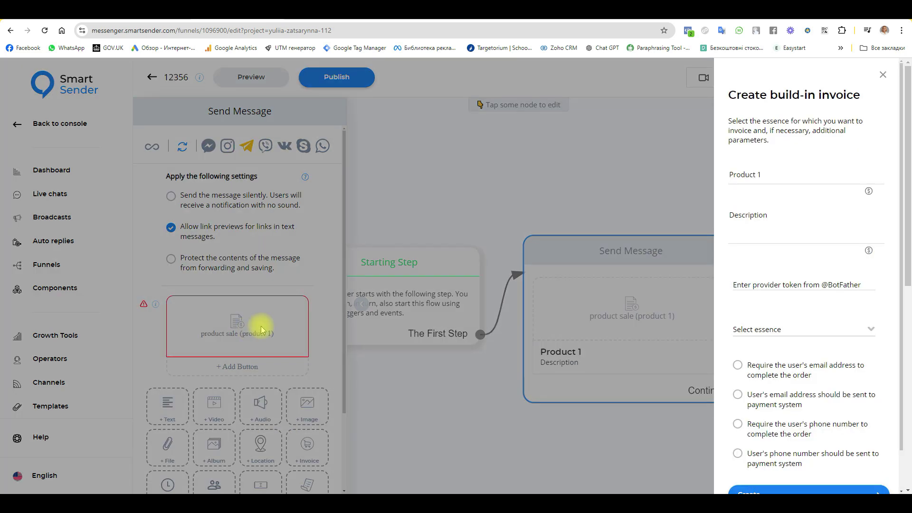
click(739, 287)
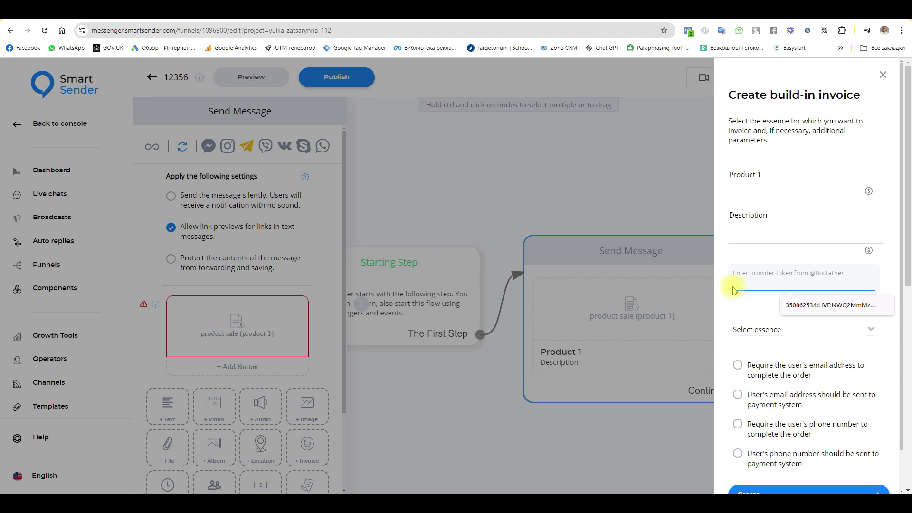
- Create the invoice with the Stripe test token, product sale (product 1), and email and phone required and forwarded
key(ctrl+v)
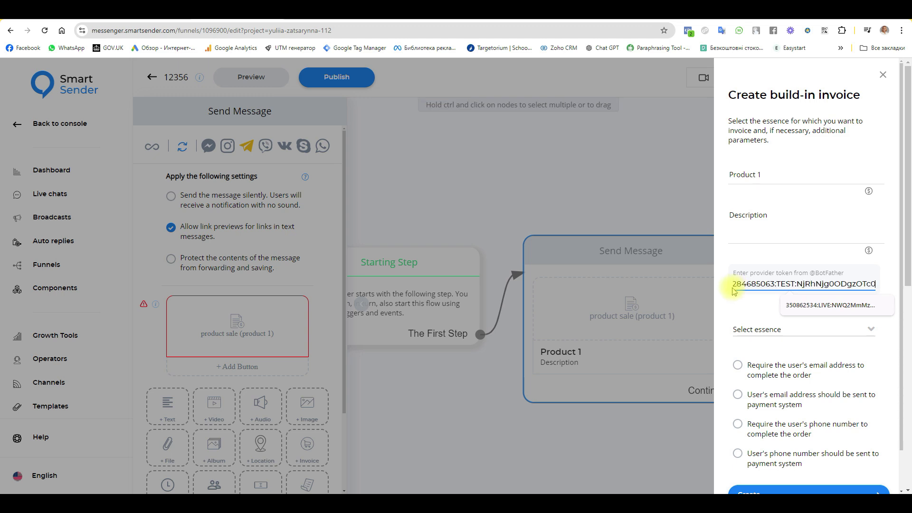
click(773, 329)
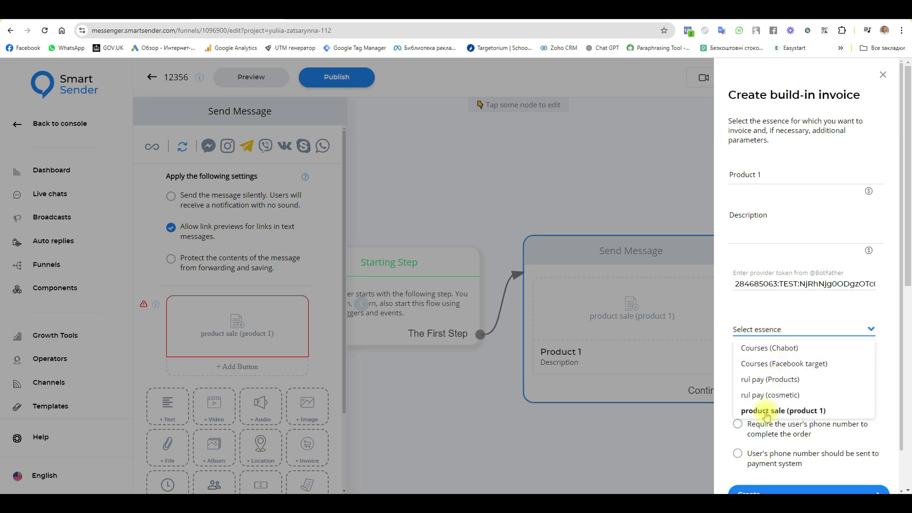
click(767, 412)
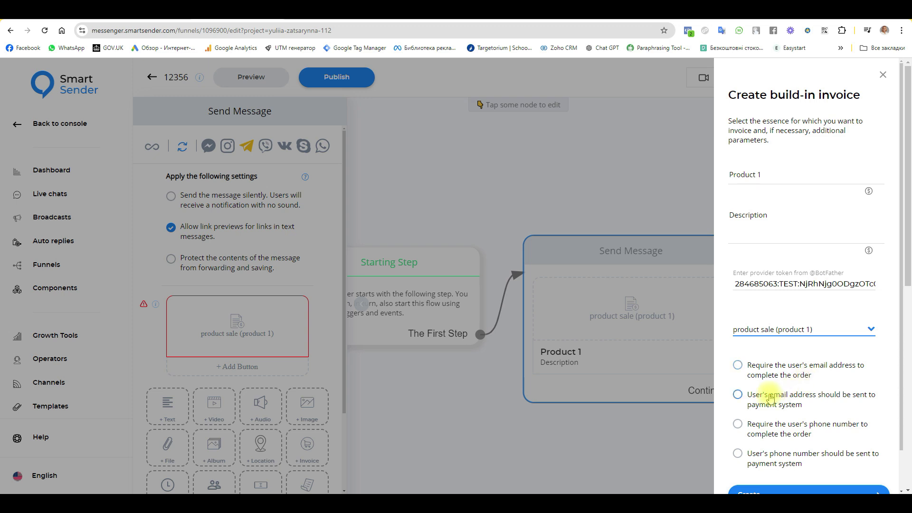
click(738, 366)
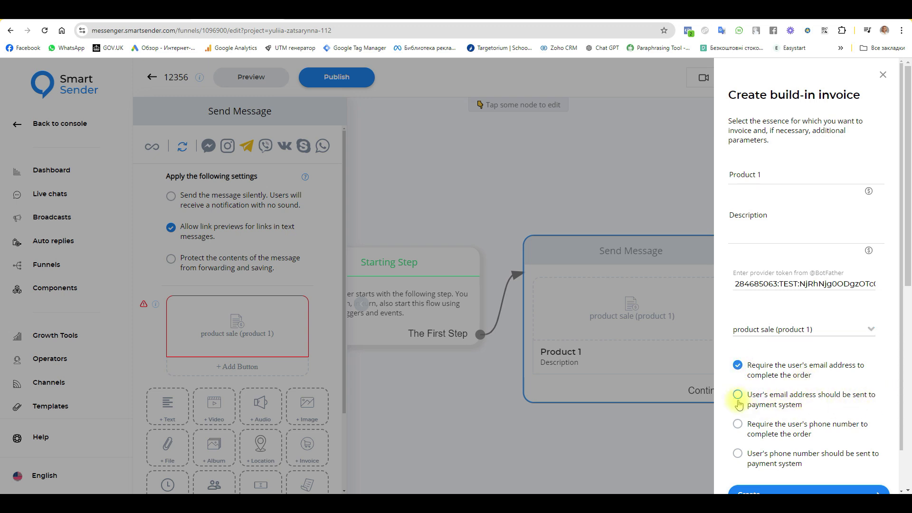
click(738, 395)
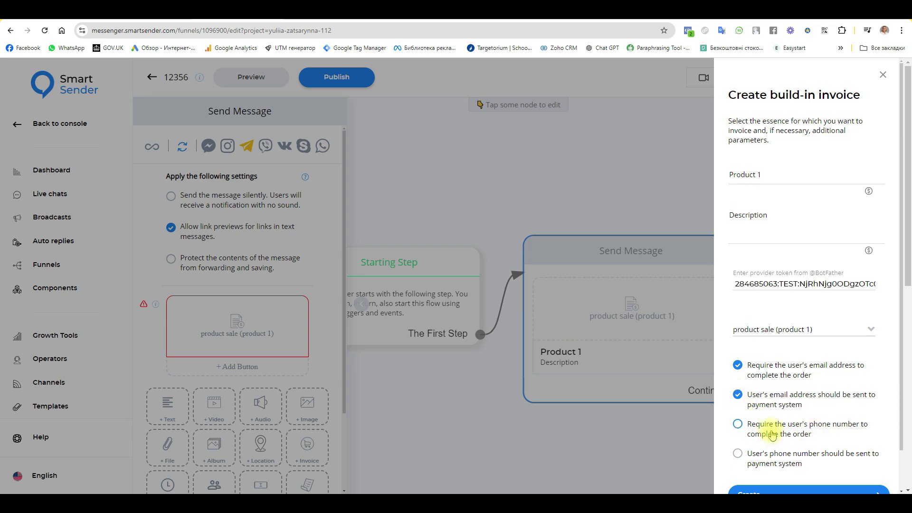
click(737, 423)
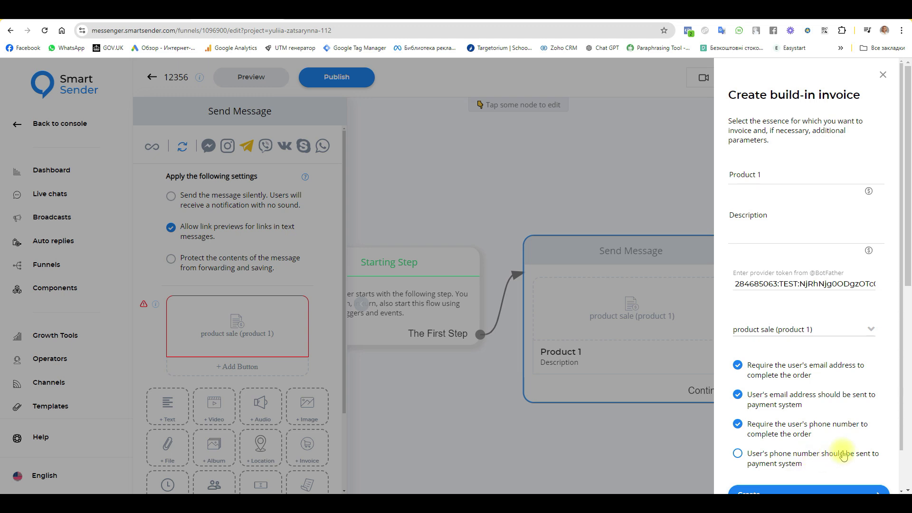
click(737, 455)
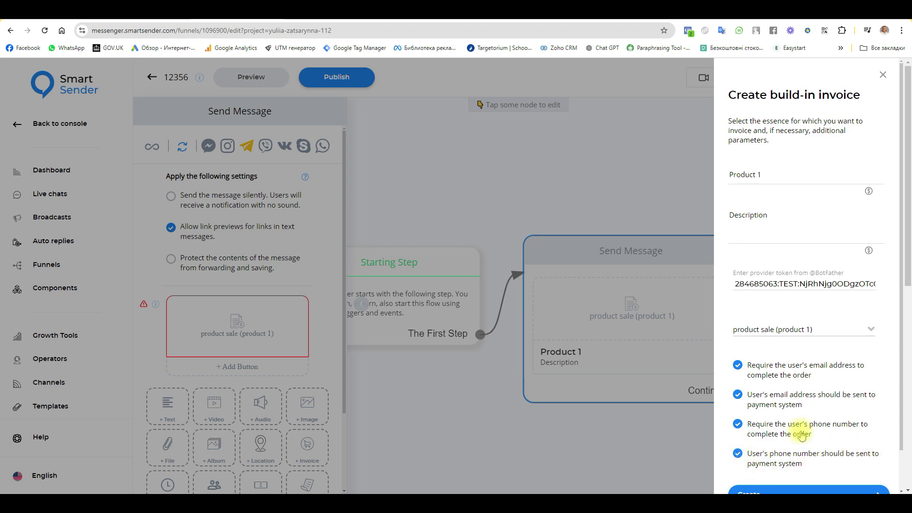
scroll(826, 399, down, 2)
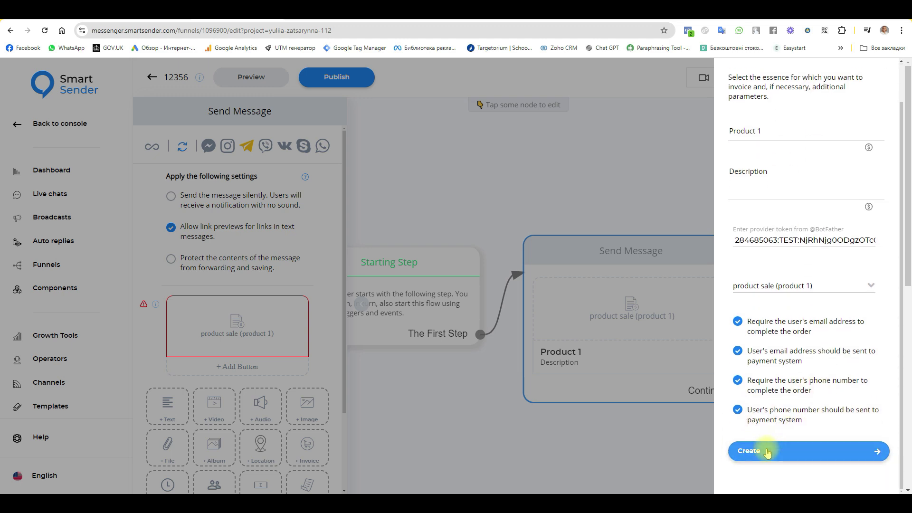
click(767, 450)
- Publish funnel 12356 and test-run it on the marketing_video_123_bot Telegram channel
click(347, 82)
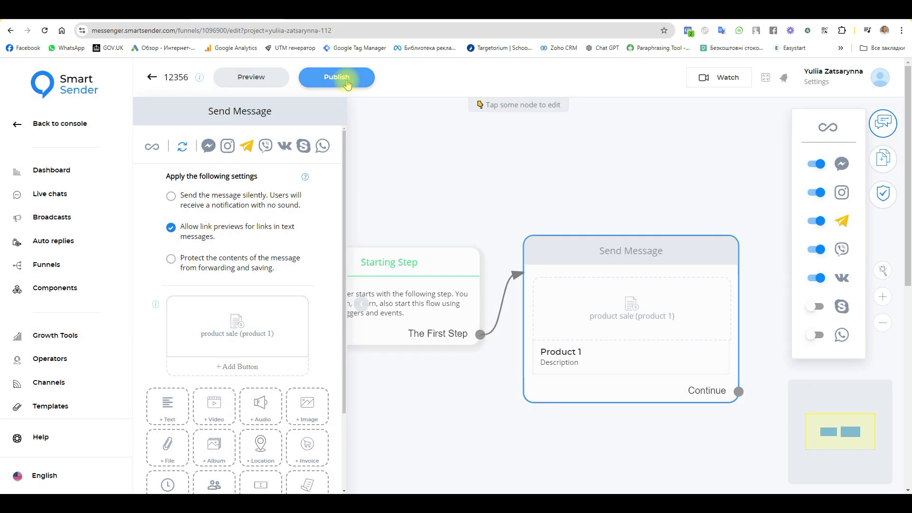
click(243, 89)
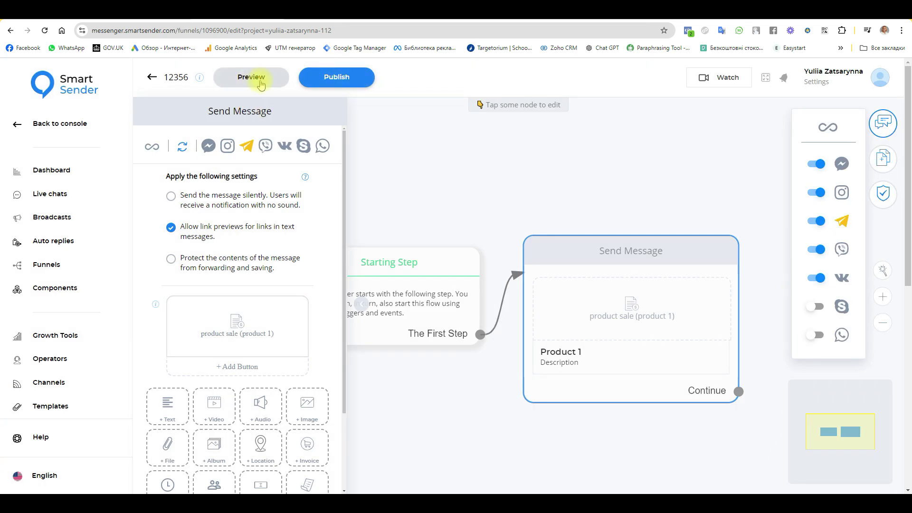
click(264, 87)
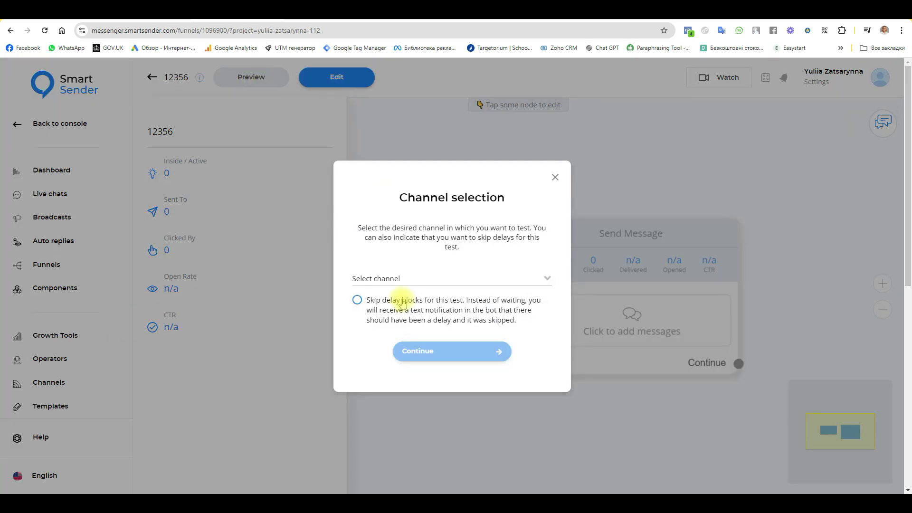
click(397, 279)
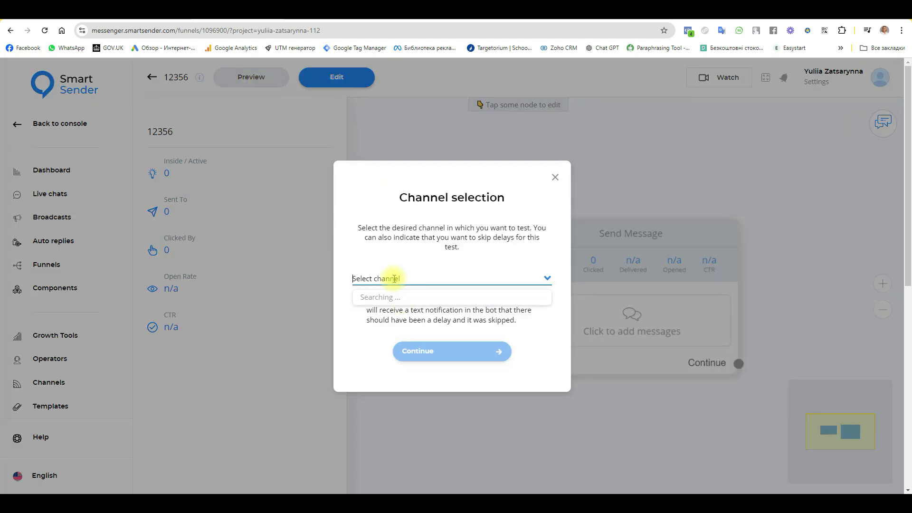
click(432, 298)
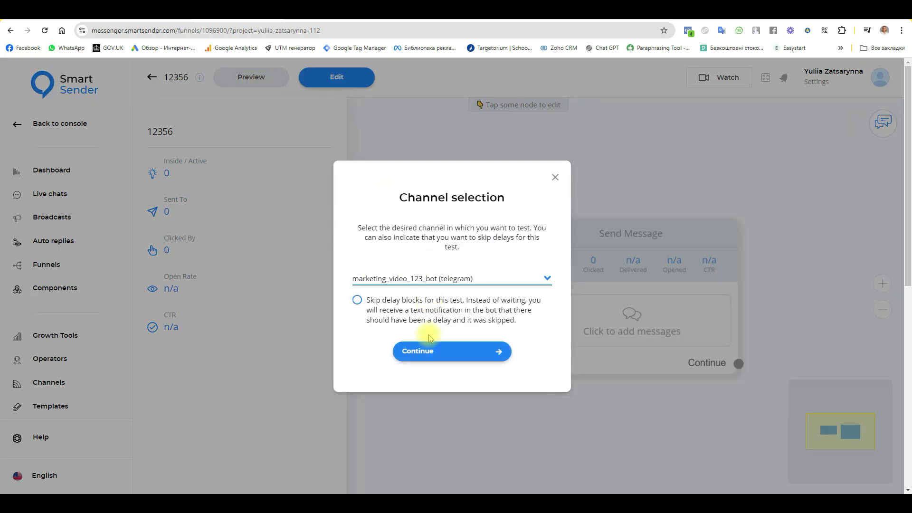
click(427, 354)
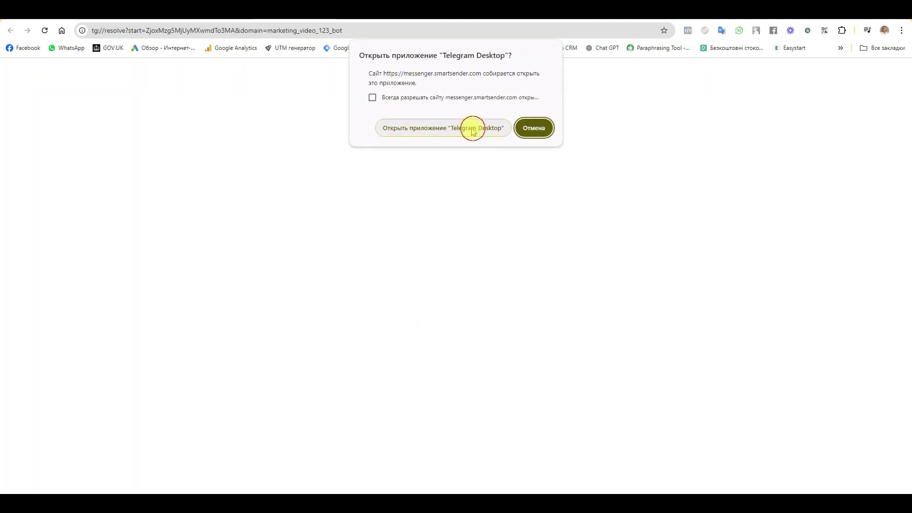
click(473, 128)
- Start the bot chat and open checkout for the $1.00 Product 1 invoice
click(475, 457)
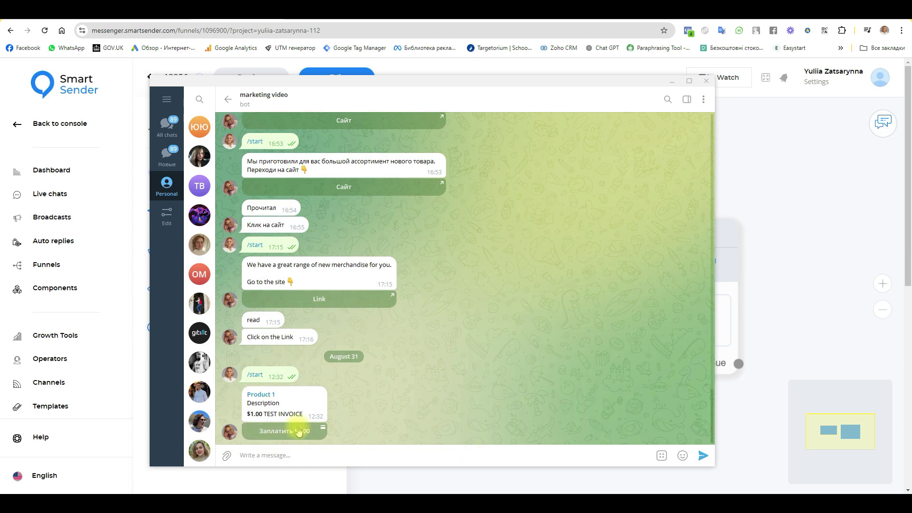
drag(275, 394, 253, 398)
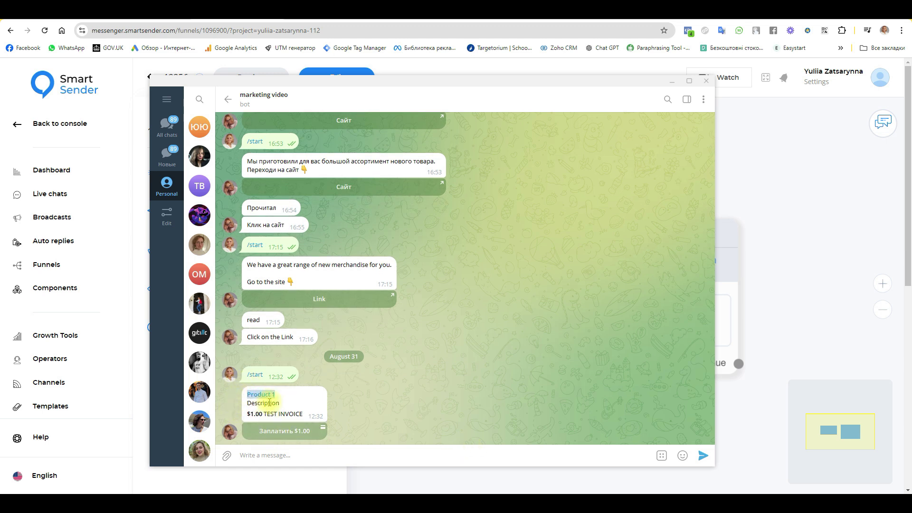
click(285, 432)
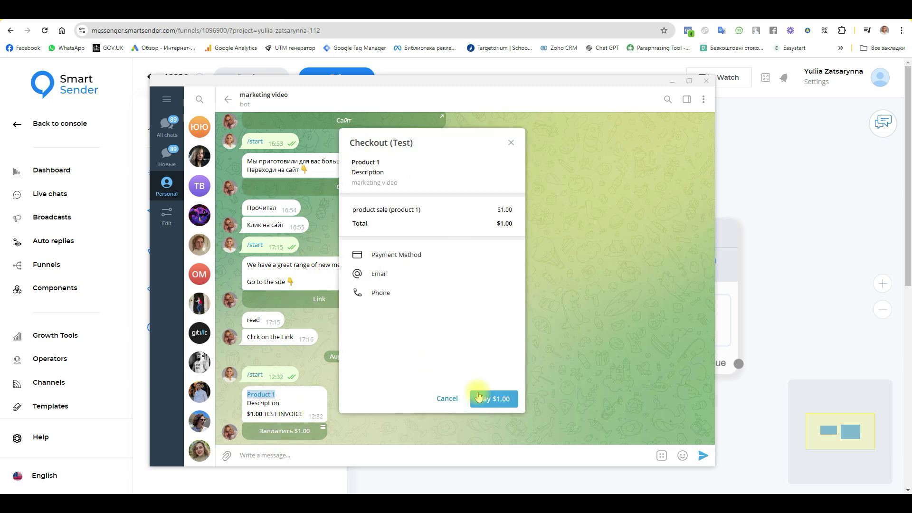